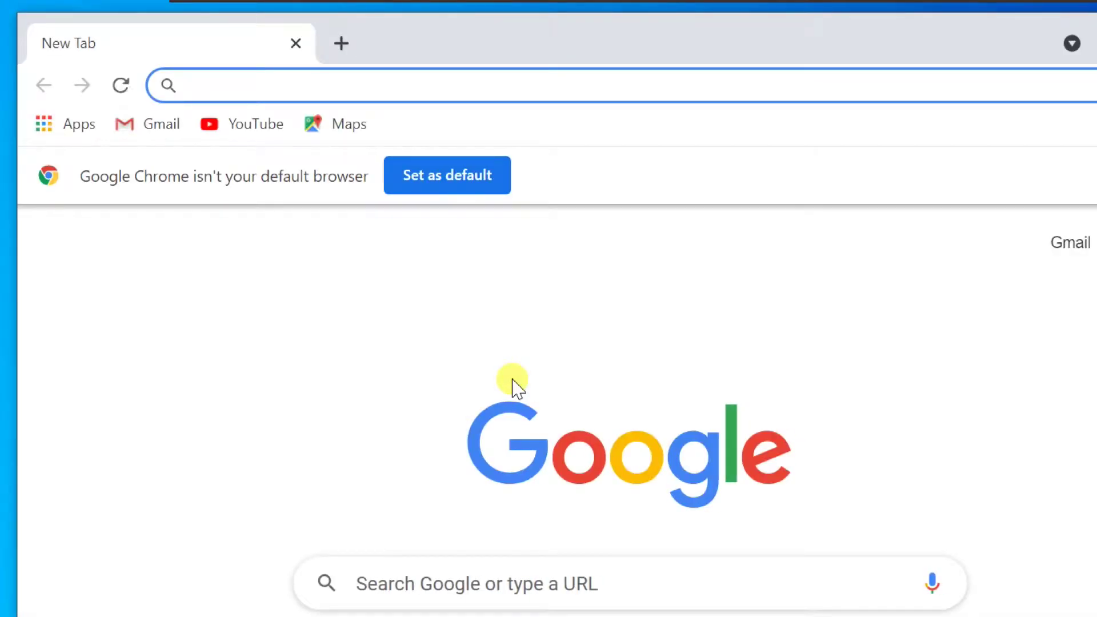
# Step: Load ccleaner.com, accept its cookies, and start the Free Download of ccsetup582.exe
pyautogui.write('ccle')
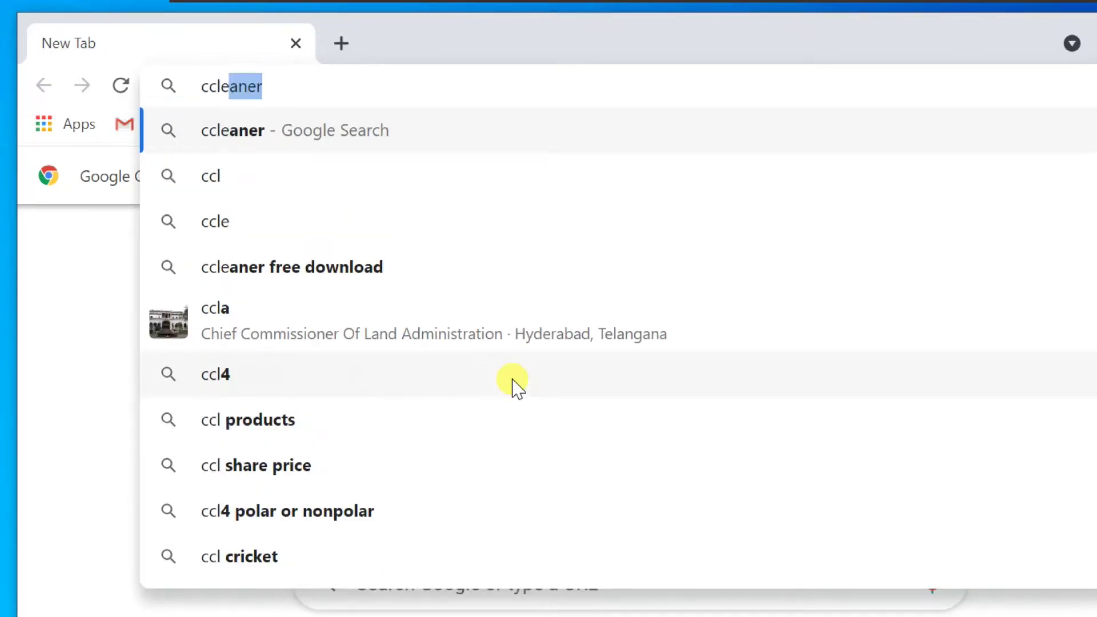
pyautogui.write('aner')
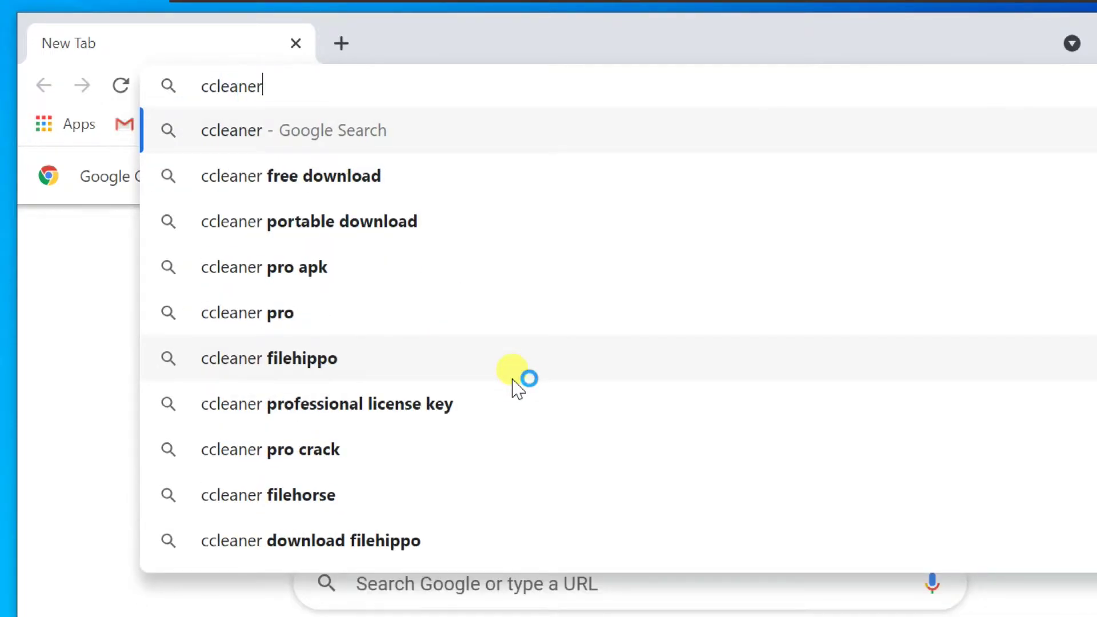
pyautogui.write('.c')
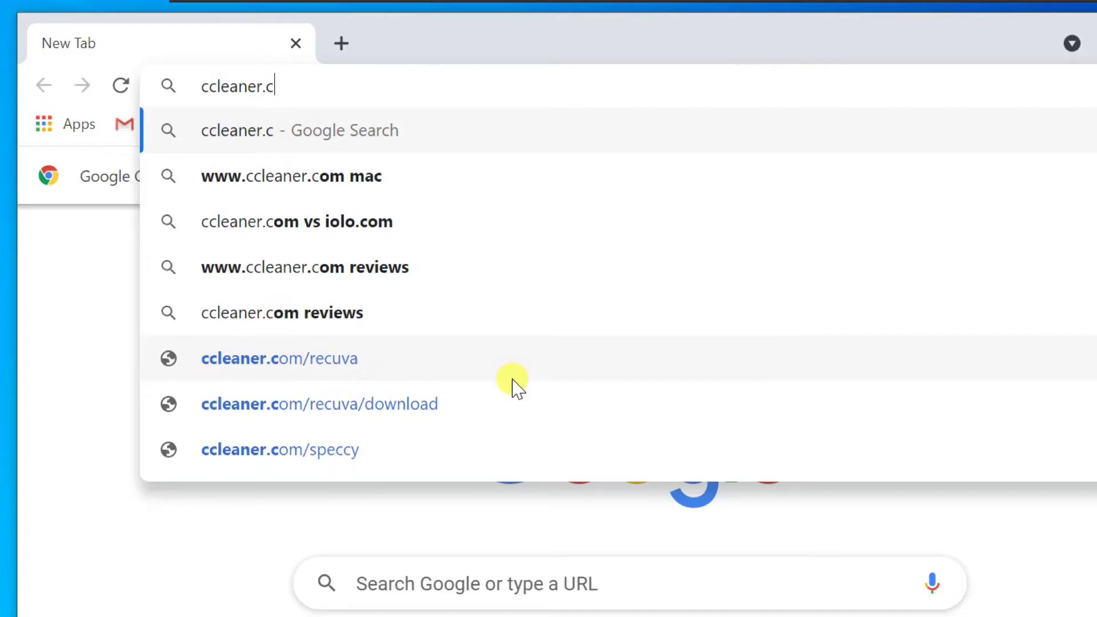
pyautogui.write('om')
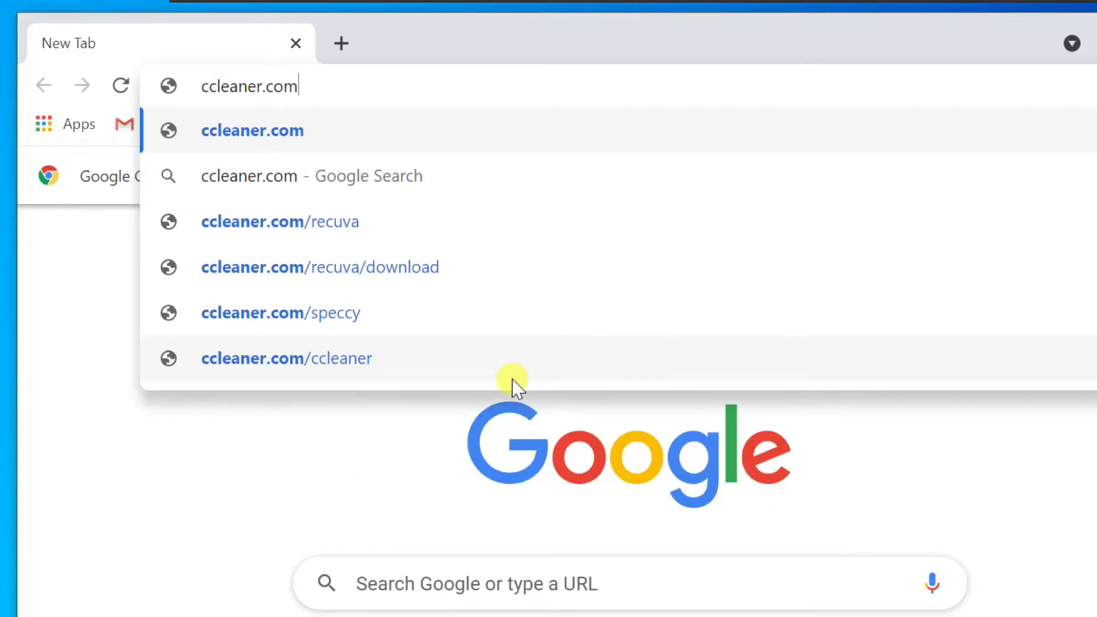
pyautogui.press('Return')
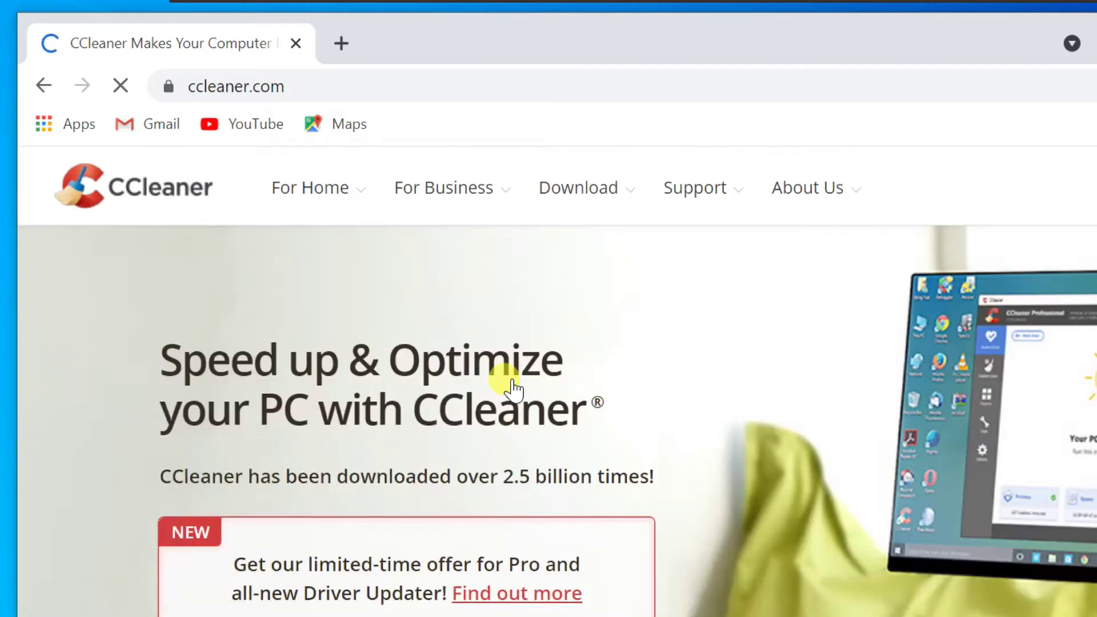
pyautogui.scroll(-10, 507, 387)
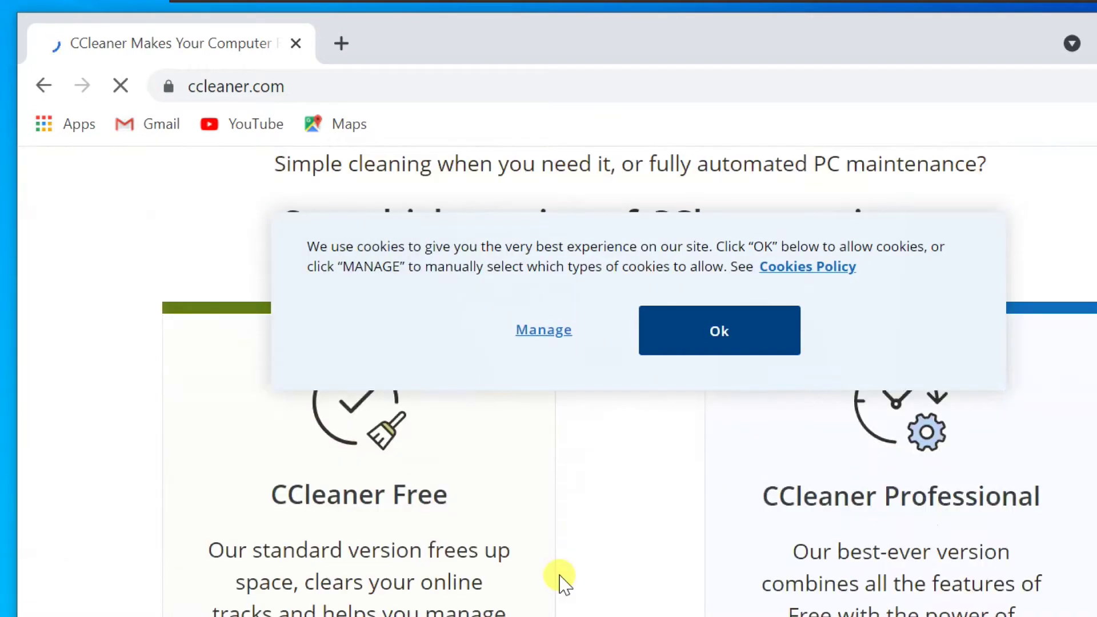
pyautogui.click(694, 349)
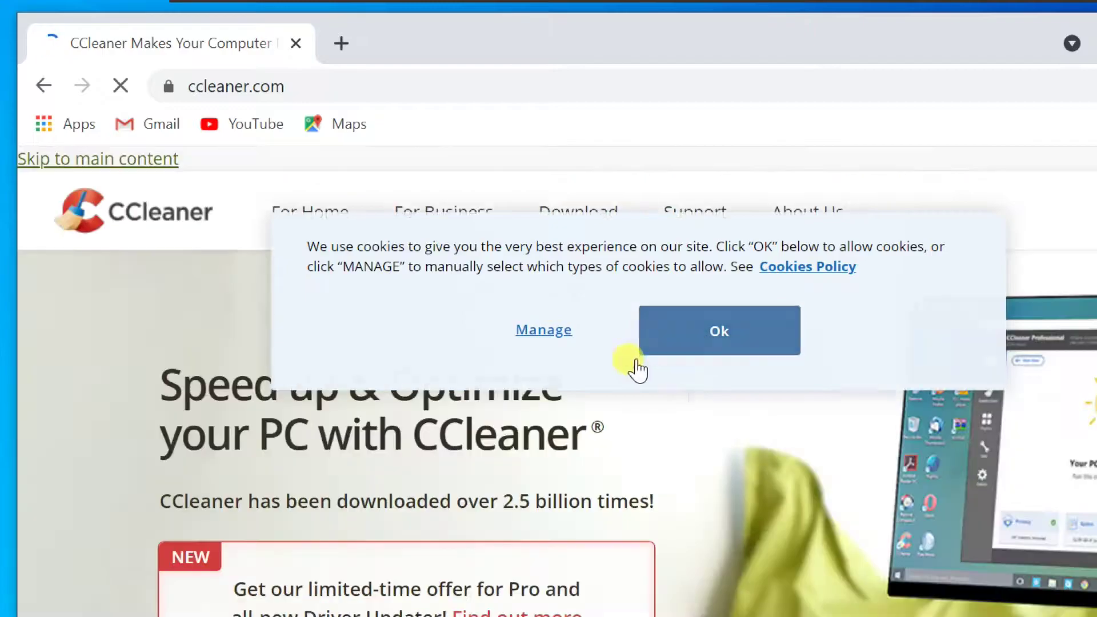
pyautogui.scroll(-4, 667, 514)
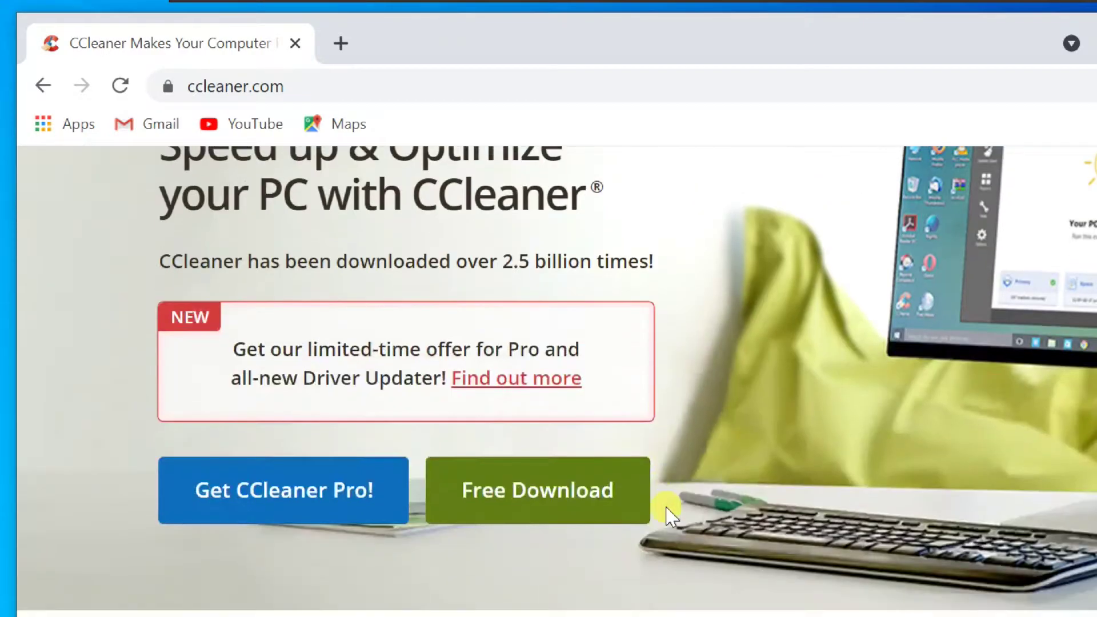
pyautogui.click(536, 503)
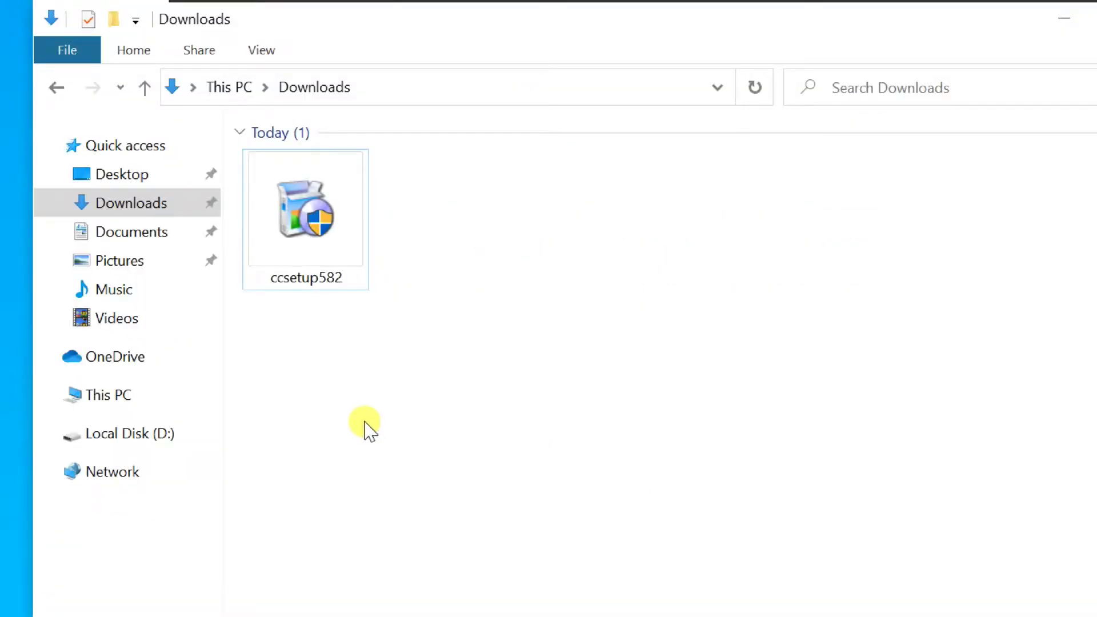
# Step: Run the ccsetup582 installer from the Downloads folder
pyautogui.click(313, 274)
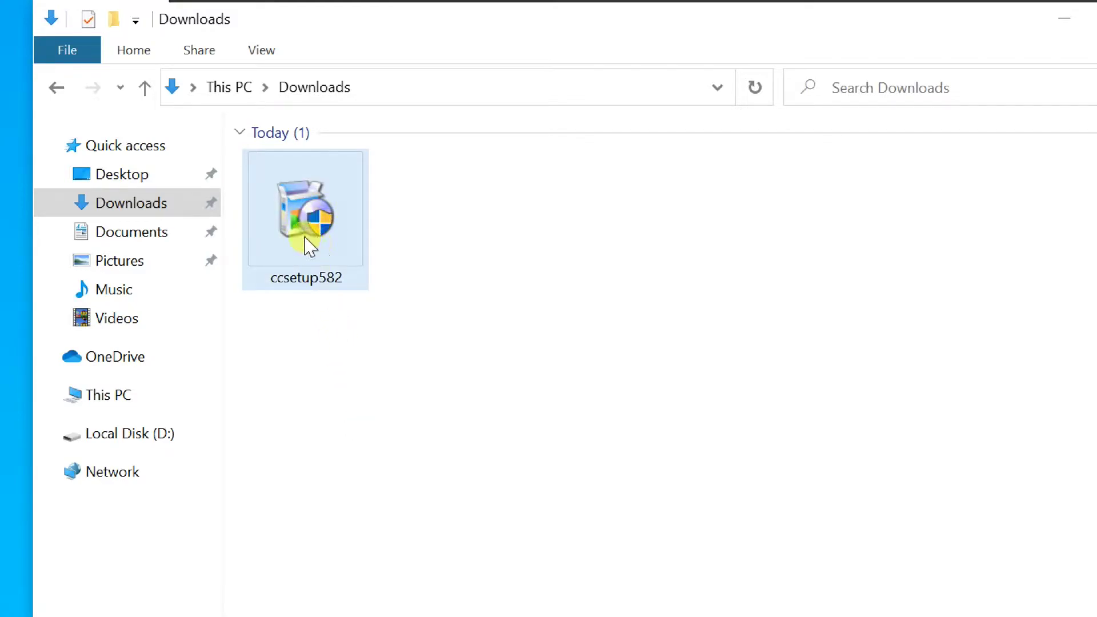
pyautogui.doubleClick(309, 245)
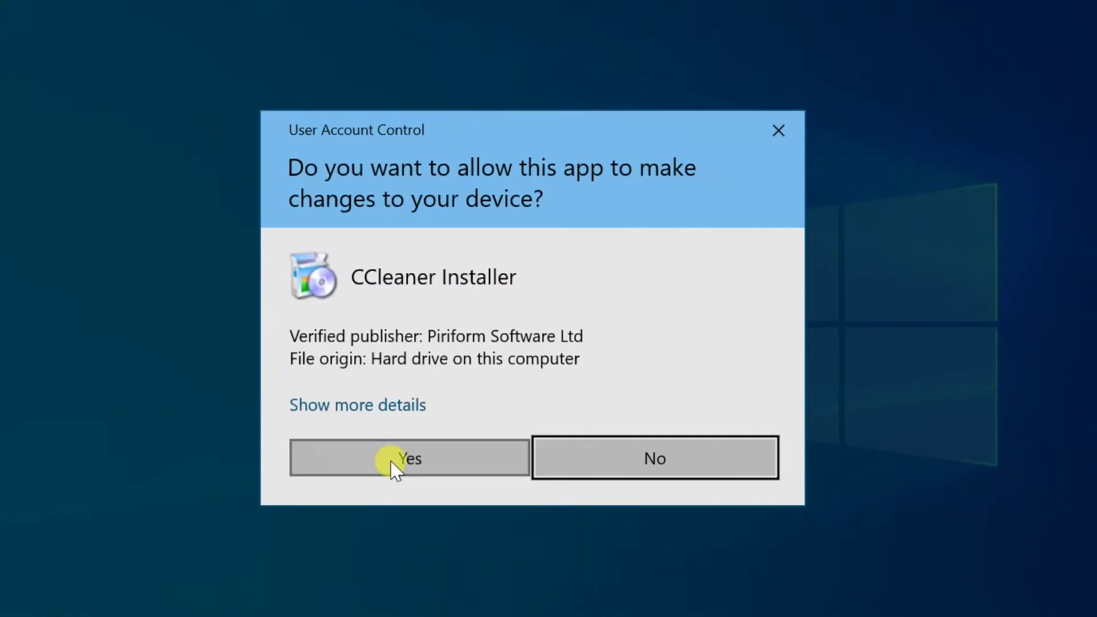
# Step: Allow the installer to run, check the Customize options, and start installing with all five left enabled
pyautogui.click(392, 465)
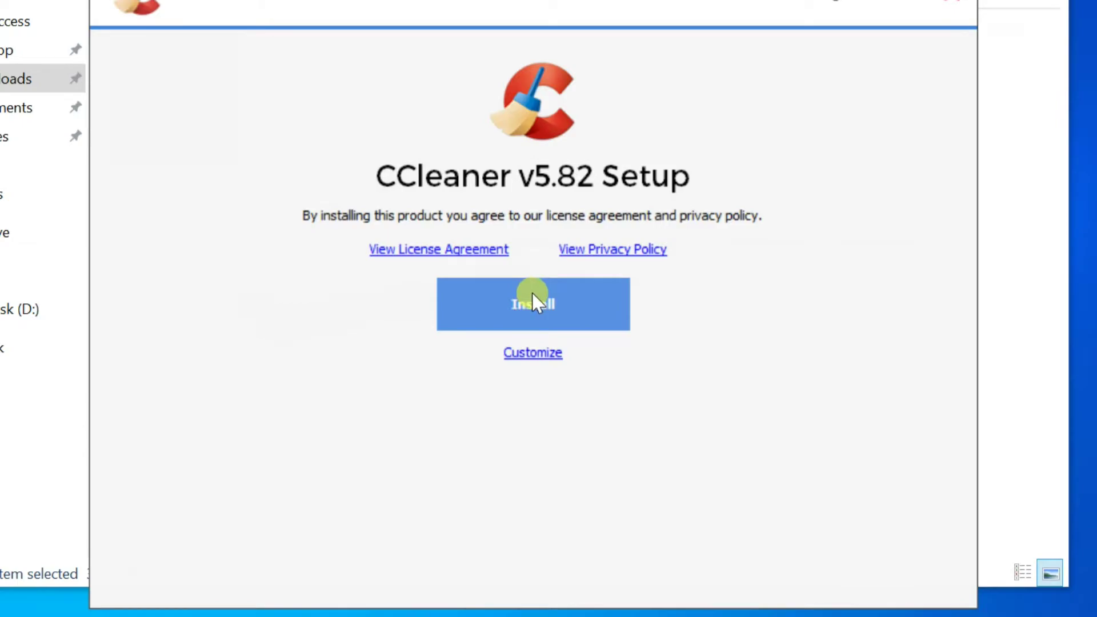
pyautogui.click(526, 353)
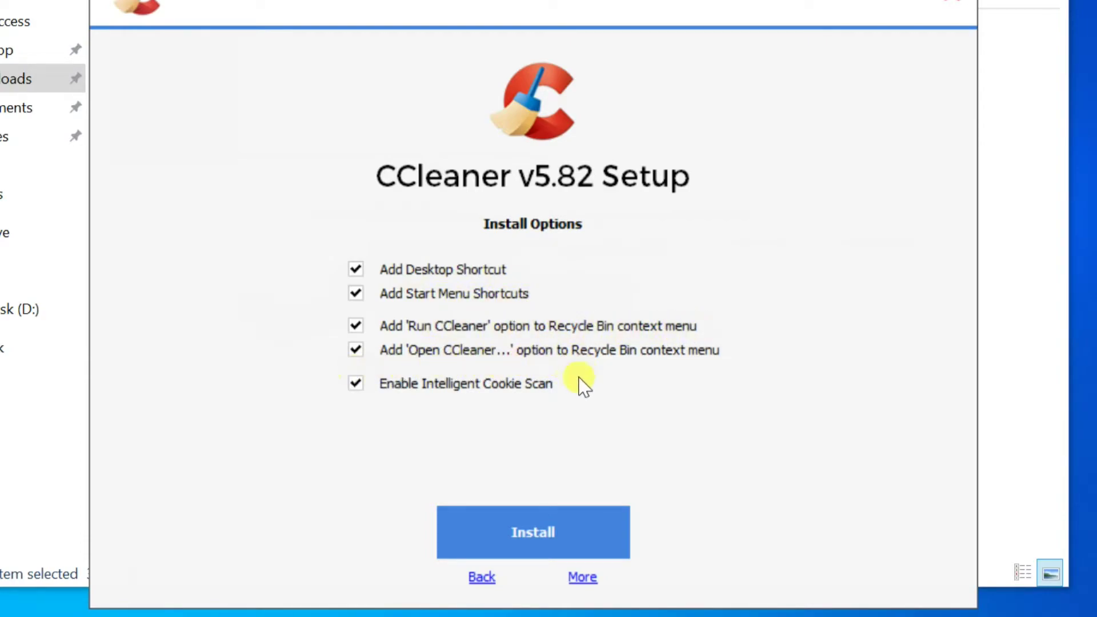
pyautogui.click(516, 537)
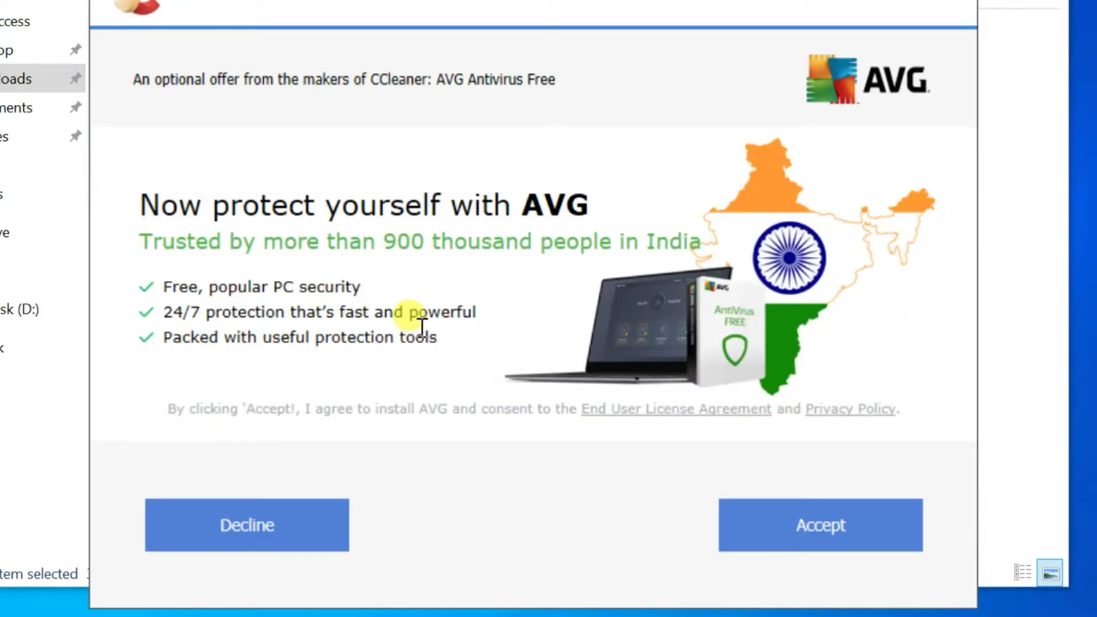
# Step: Decline the AVG Antivirus offer, skip the release notes, and launch CCleaner v5.82
pyautogui.click(232, 530)
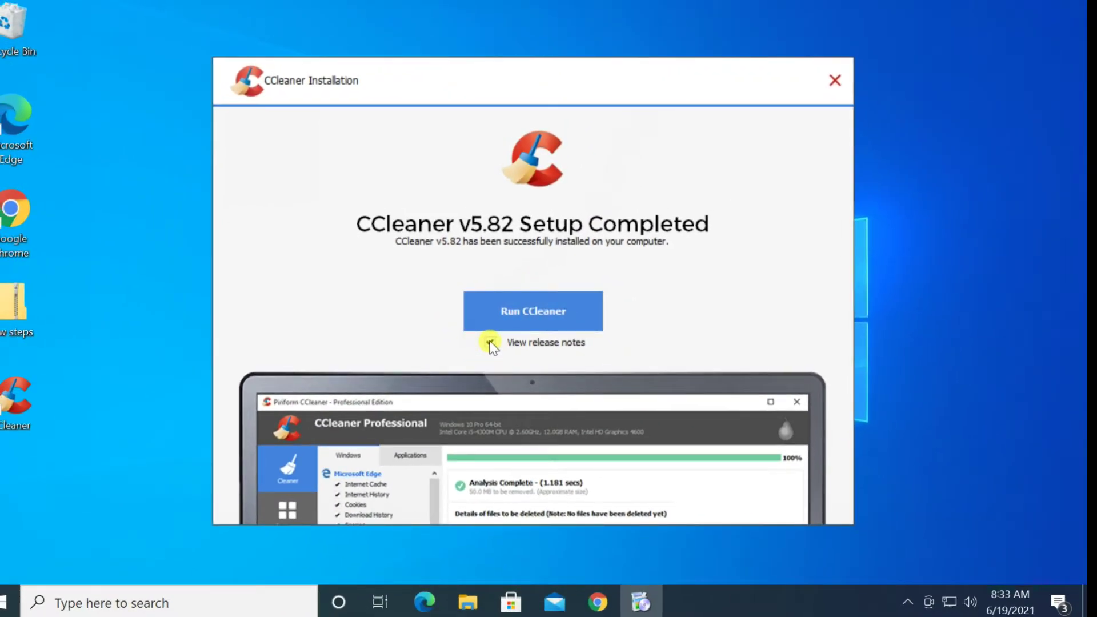
pyautogui.click(490, 343)
pyautogui.click(549, 321)
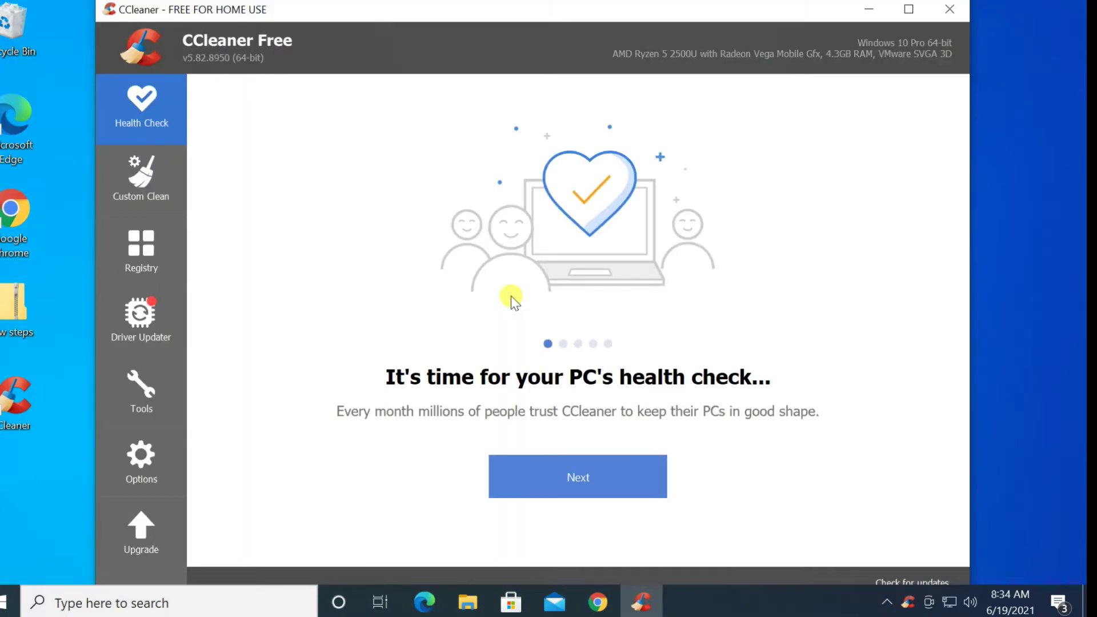
# Step: Go through CCleaner's introduction slides and start the health check
pyautogui.click(122, 108)
pyautogui.click(571, 475)
pyautogui.click(553, 478)
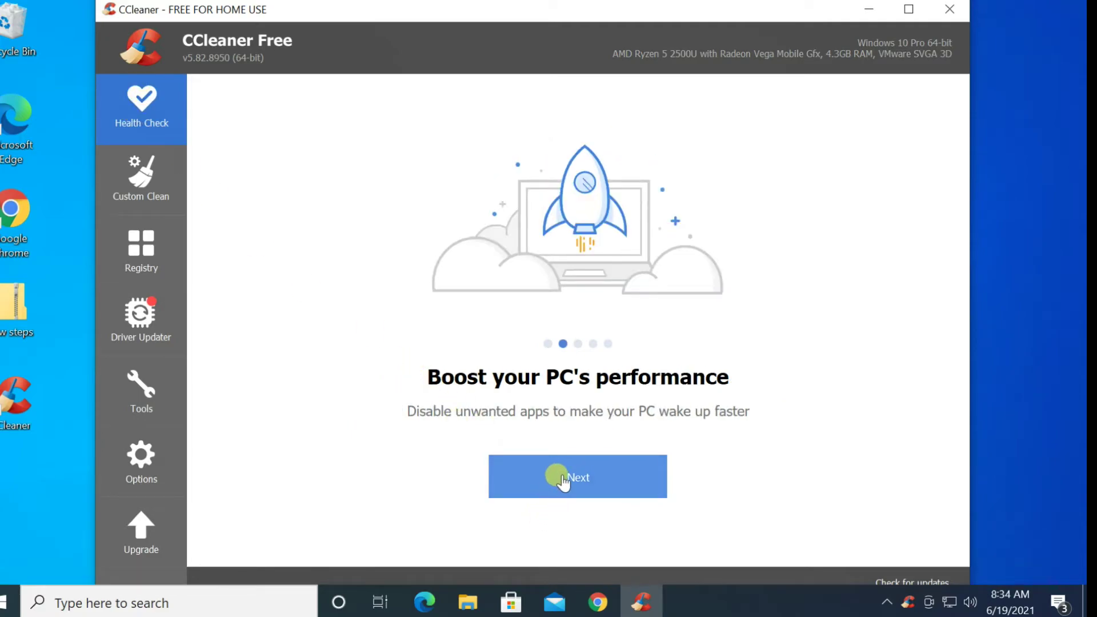
pyautogui.click(552, 477)
pyautogui.click(565, 476)
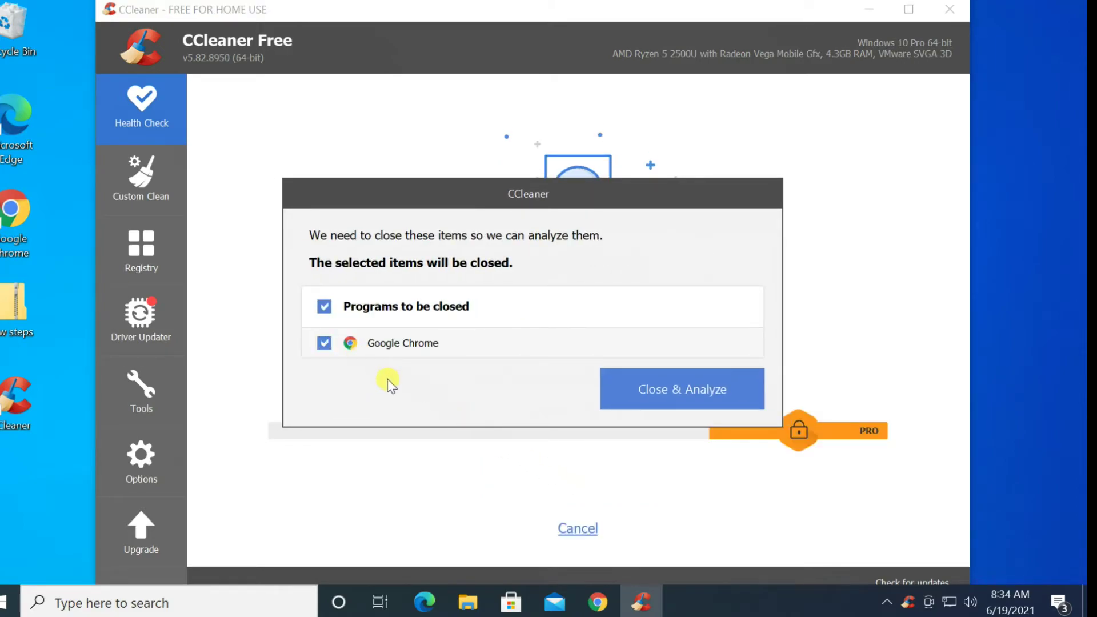
# Step: Let Chrome close, cancel the running health check, and switch to Custom Clean
pyautogui.click(657, 392)
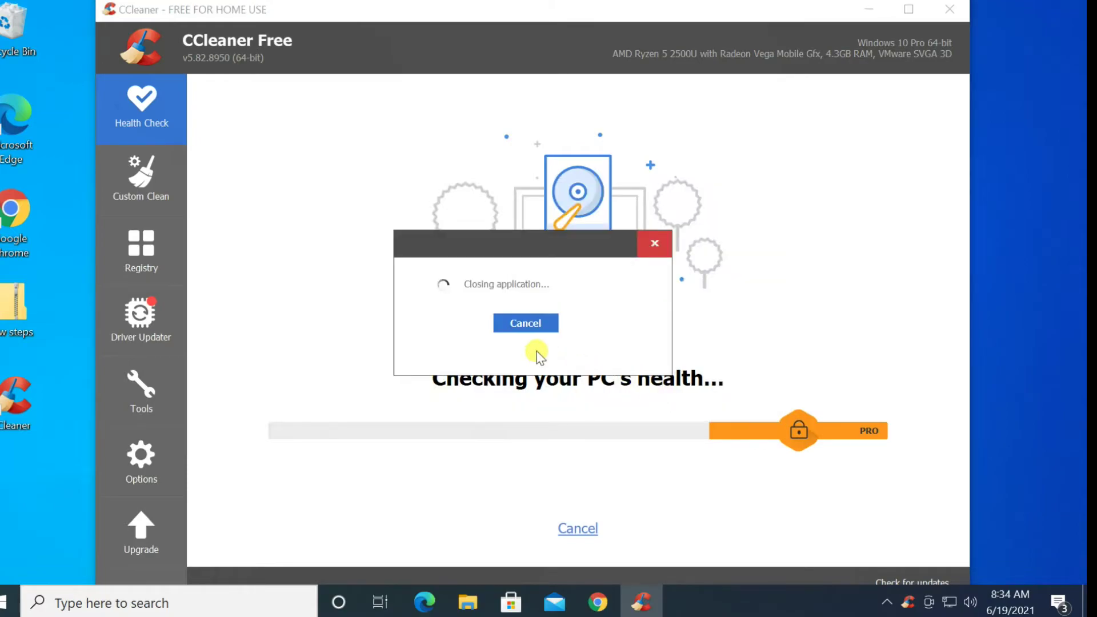
pyautogui.click(575, 526)
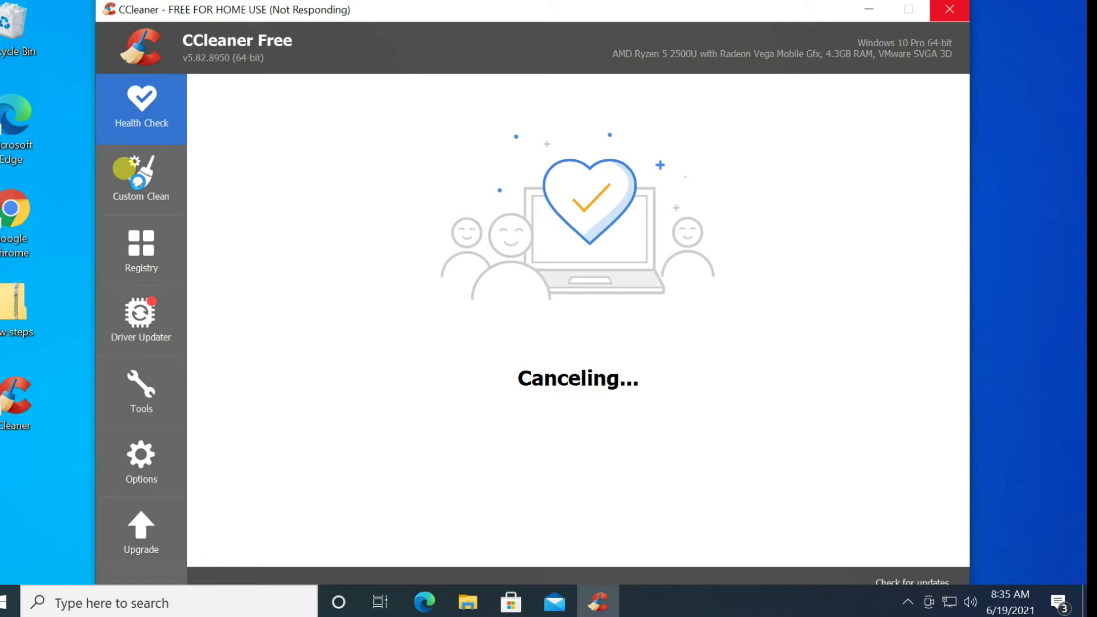
pyautogui.click(139, 184)
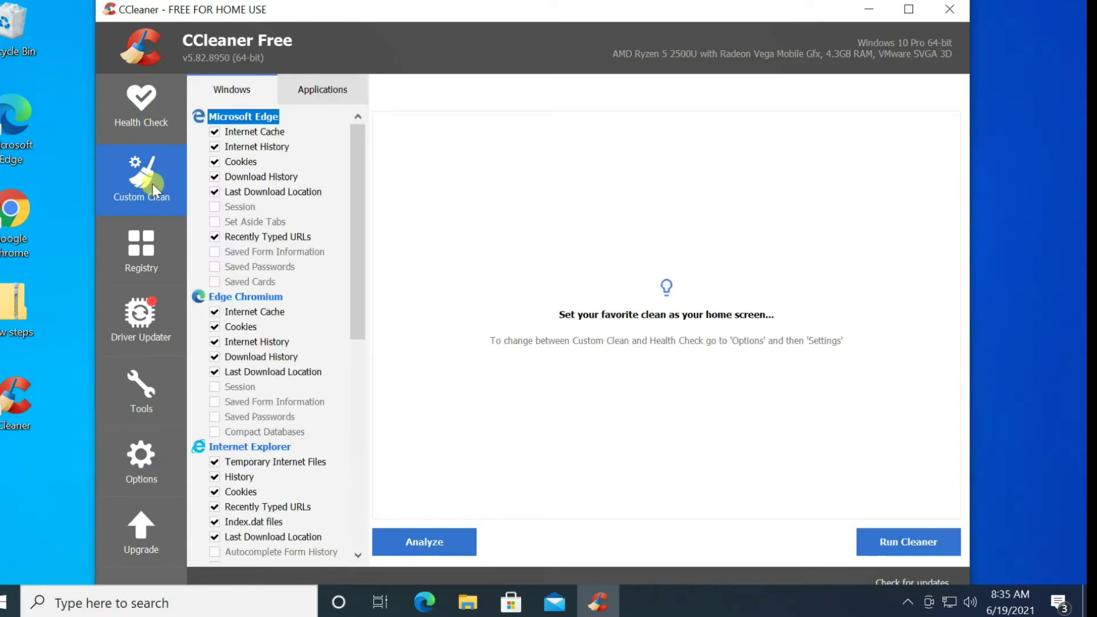
# Step: Analyze the Windows and Applications items, then run the cleaner to remove 283 MB of junk
pyautogui.moveTo(358, 275); pyautogui.dragTo(361, 169)
pyautogui.scroll(-4, 237, 360)
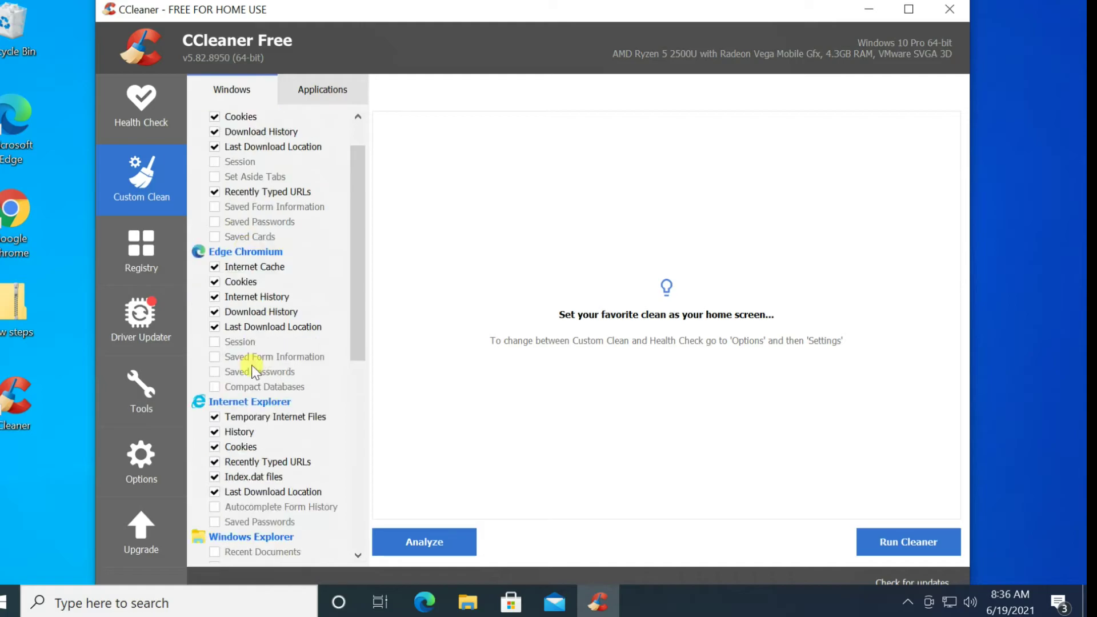
pyautogui.scroll(-6, 269, 400)
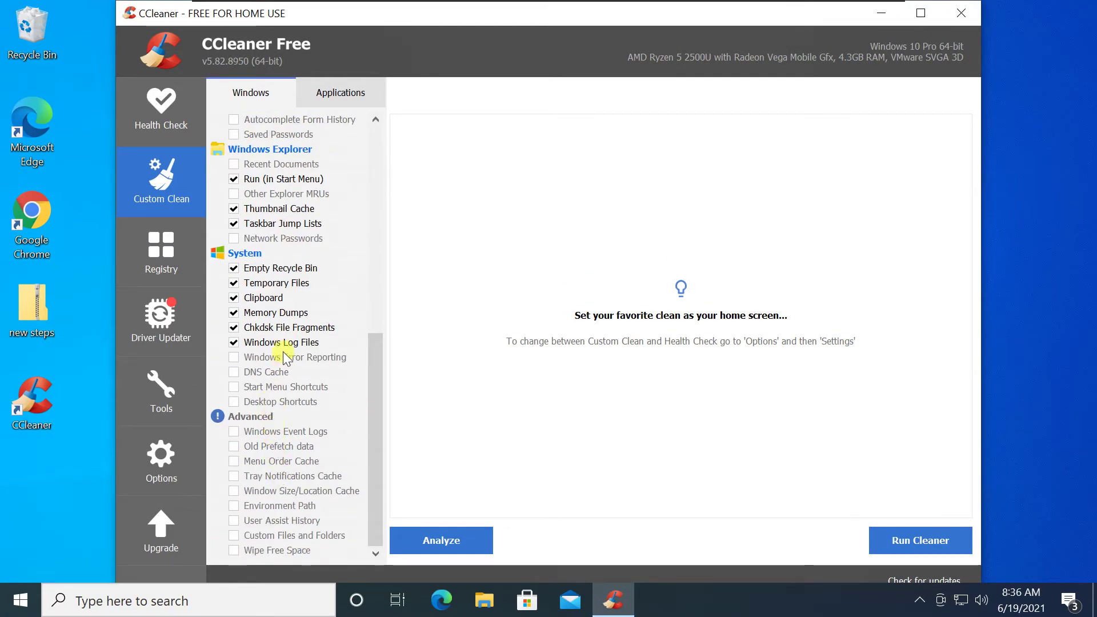
pyautogui.scroll(6, 273, 275)
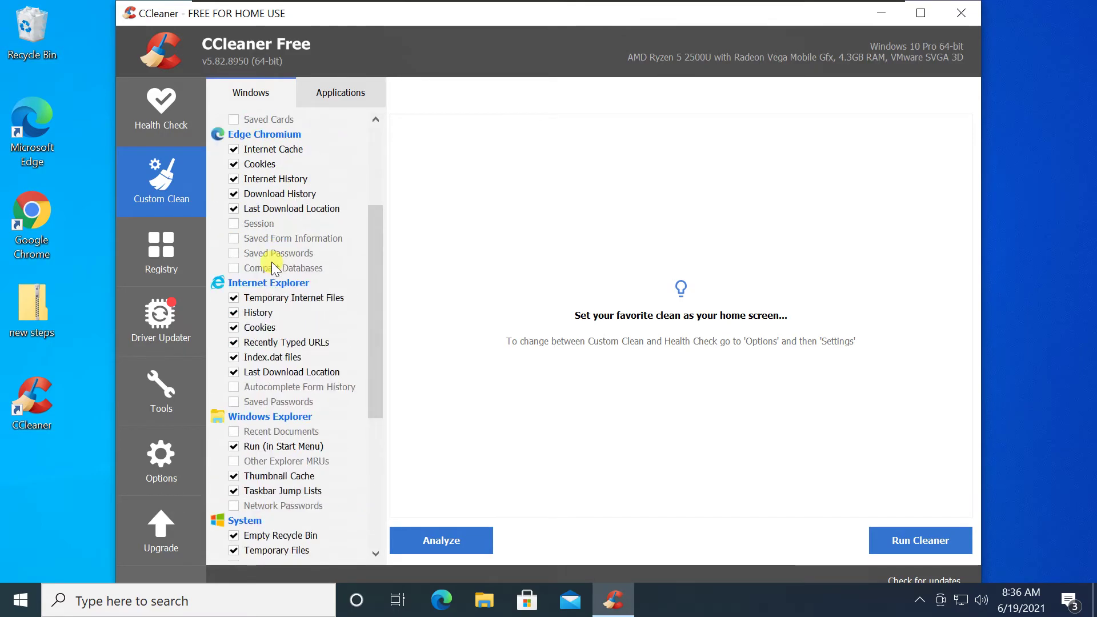
pyautogui.scroll(4, 272, 262)
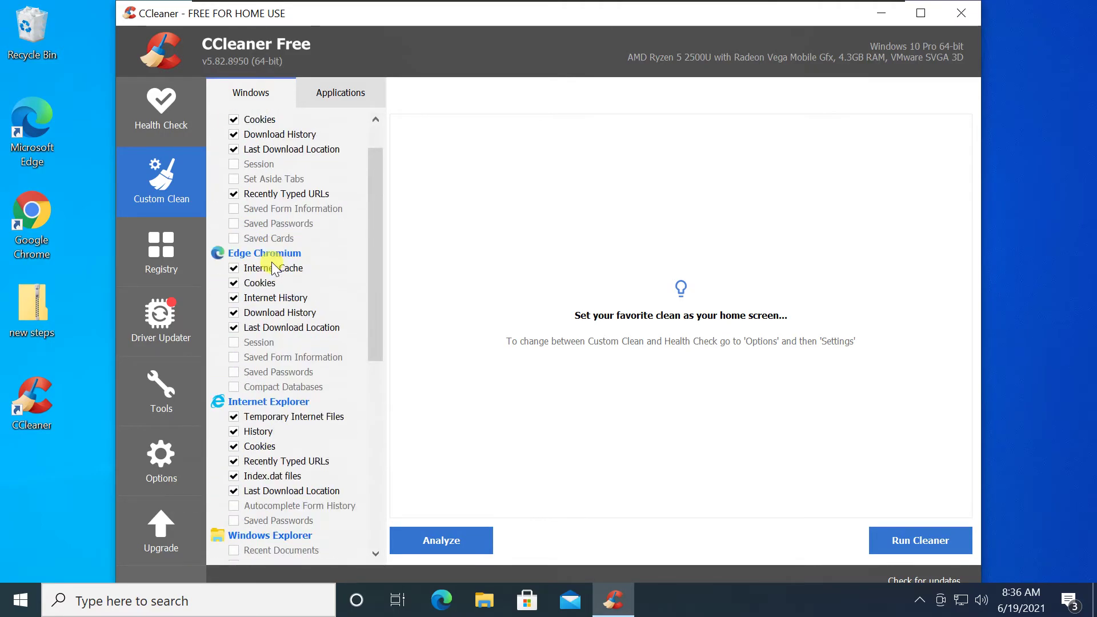
pyautogui.click(444, 540)
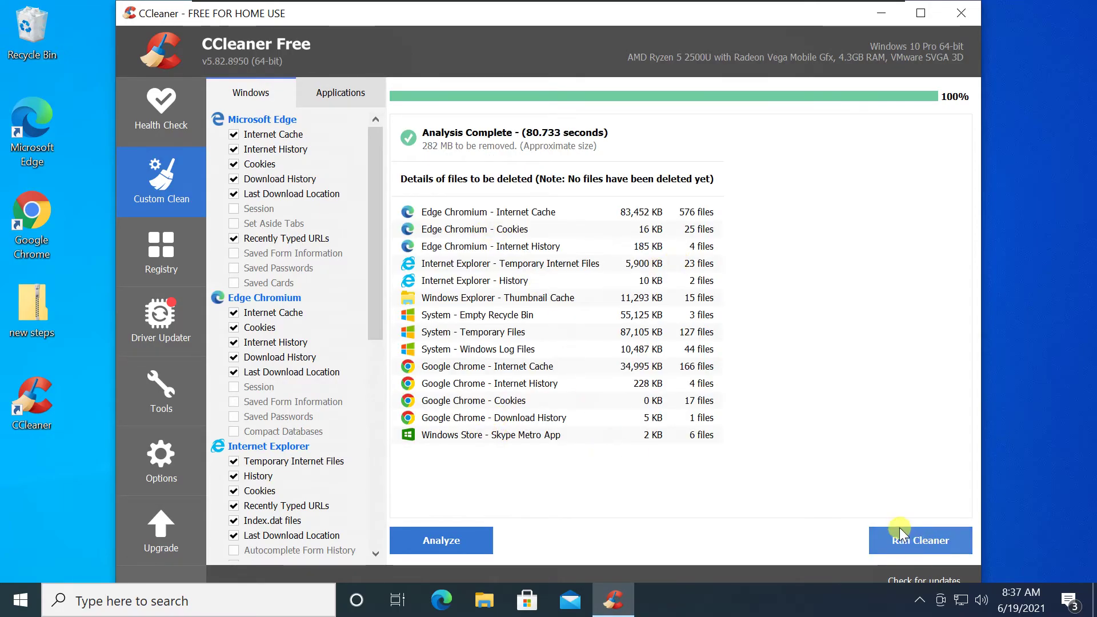
pyautogui.click(914, 540)
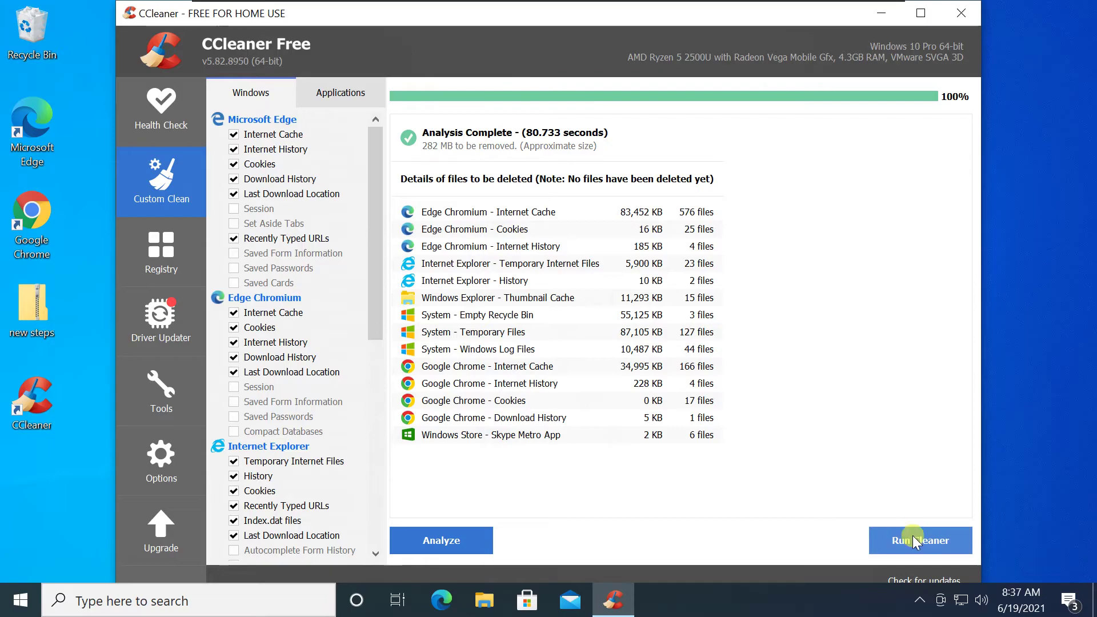
pyautogui.click(677, 277)
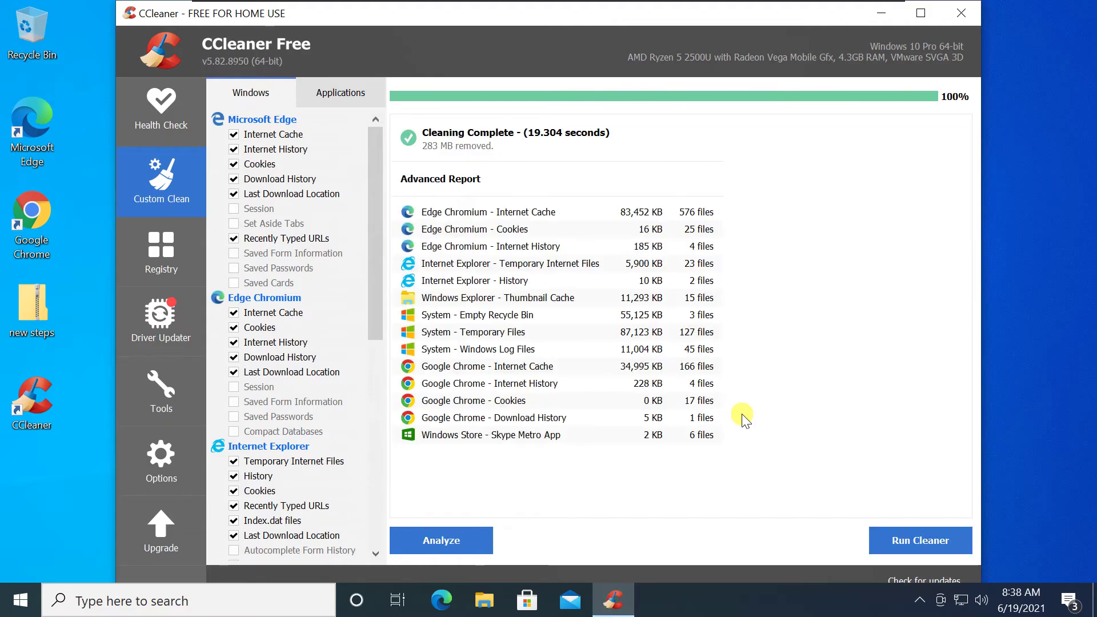
pyautogui.click(340, 93)
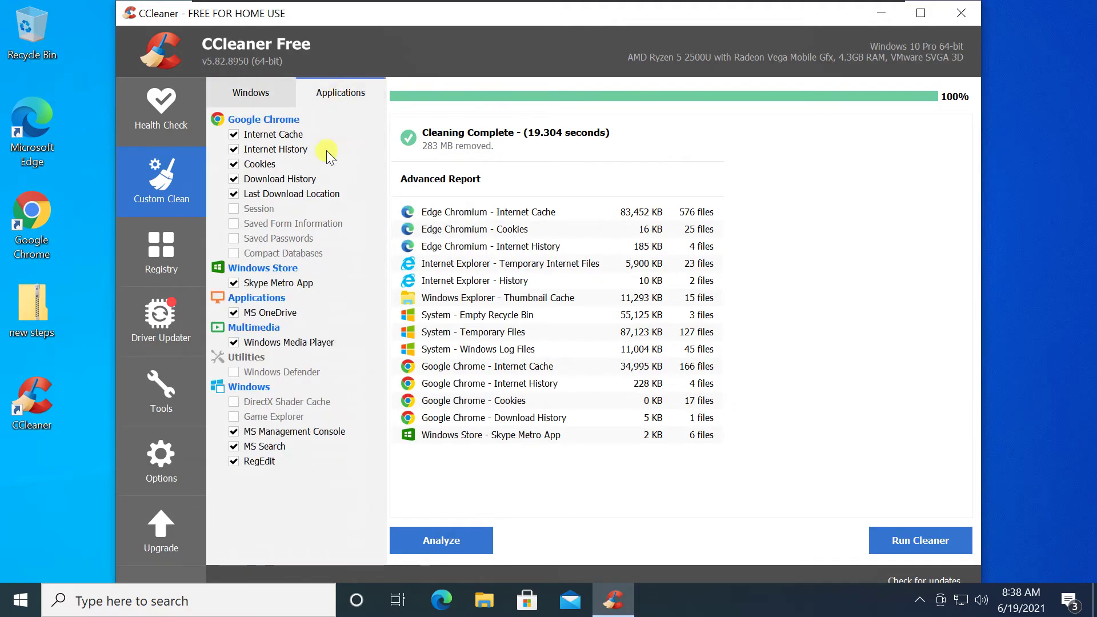
pyautogui.click(238, 92)
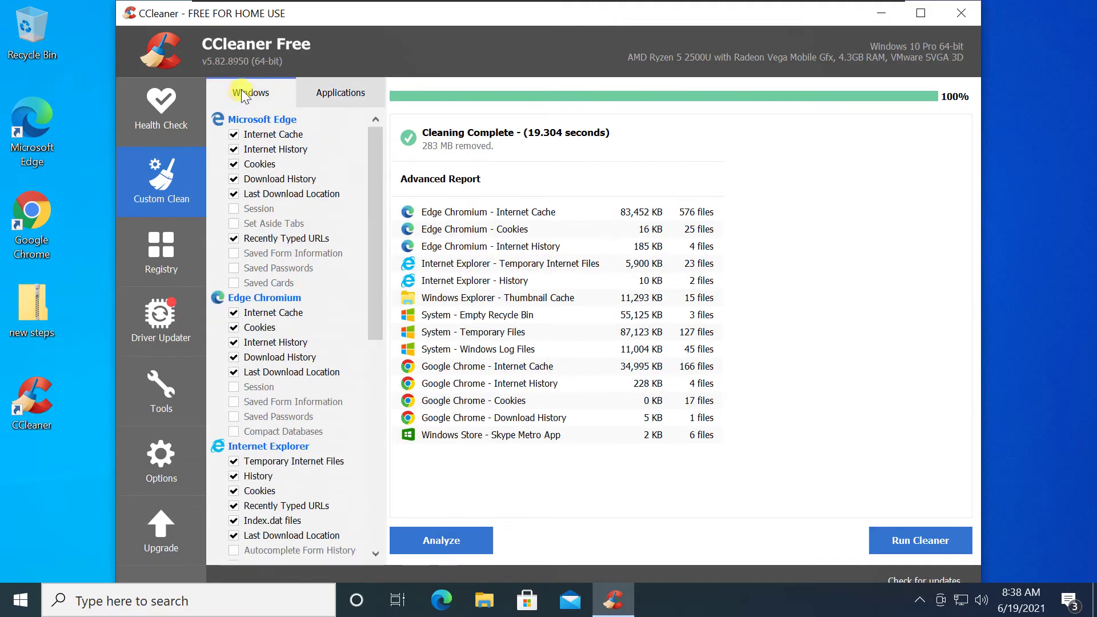
# Step: Run a Registry scan and look through the 73 issues it finds
pyautogui.click(165, 255)
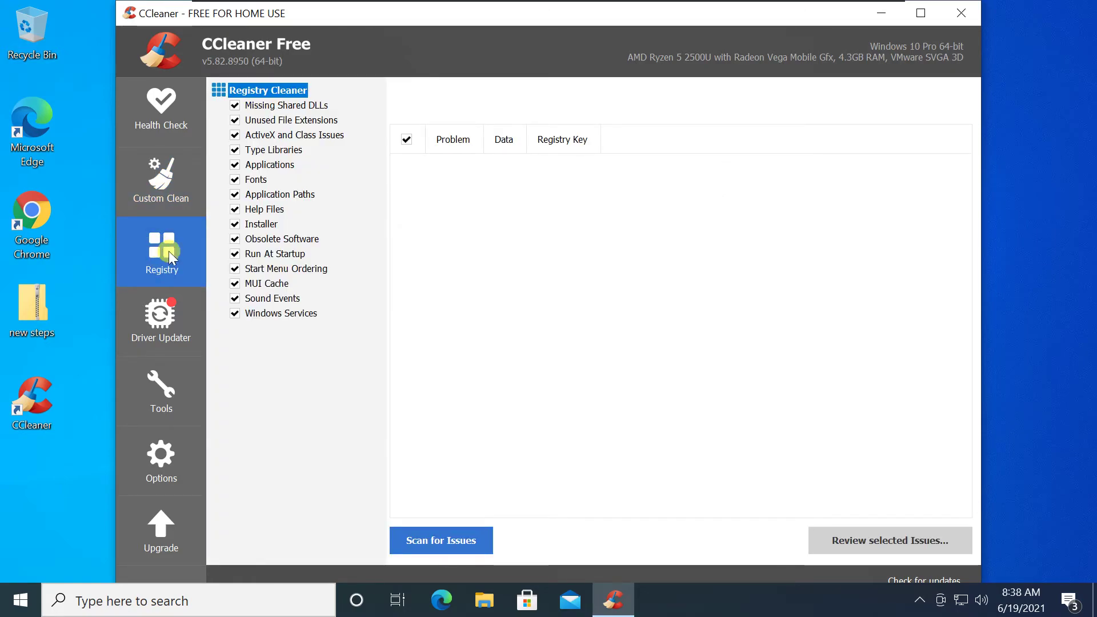
pyautogui.click(440, 538)
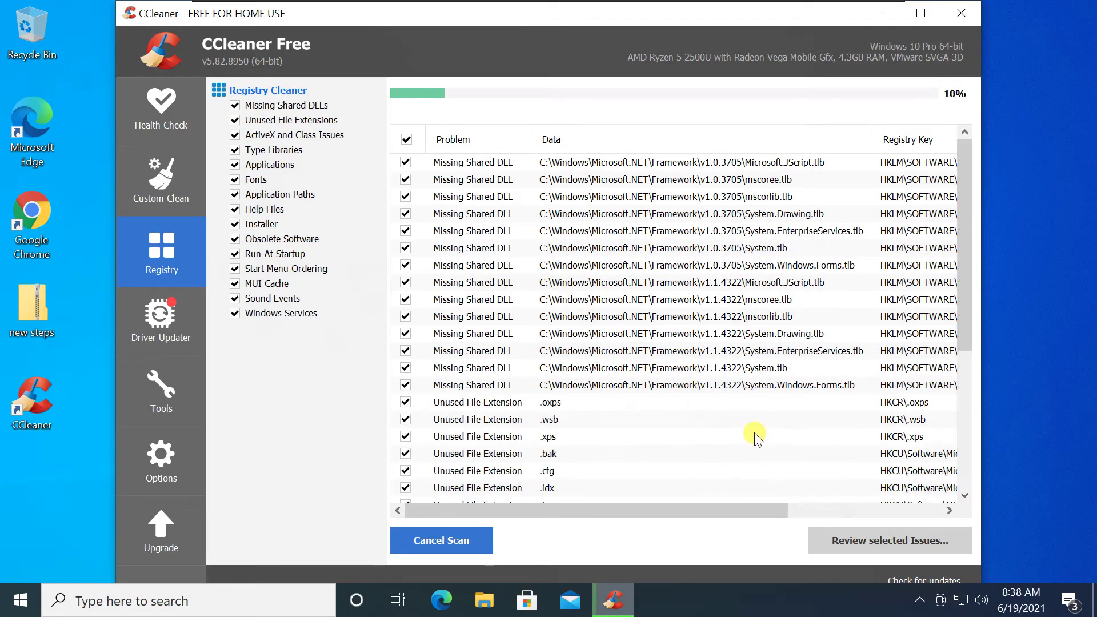
pyautogui.scroll(-1, 753, 430)
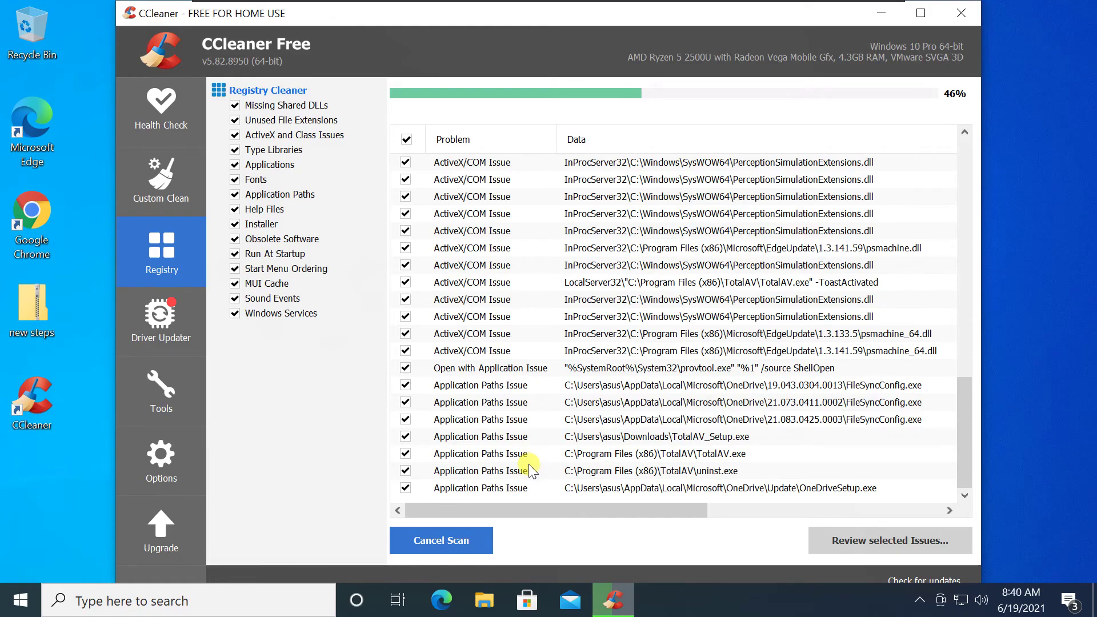
pyautogui.scroll(-3, 514, 503)
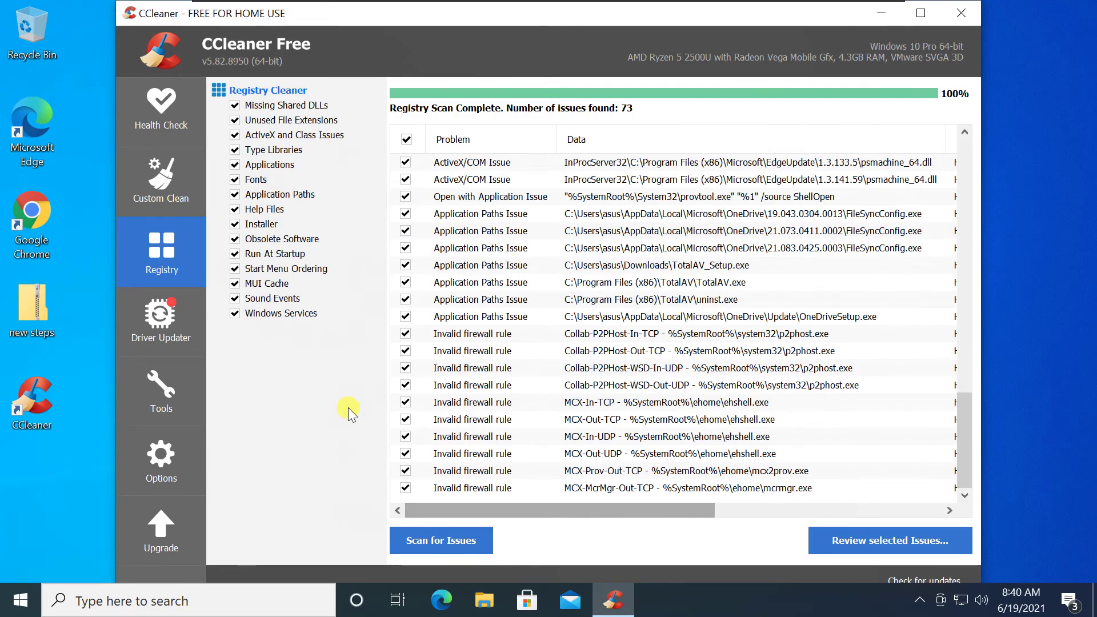
# Step: Save a .reg registry backup to Documents and fix all 73 selected issues
pyautogui.click(891, 540)
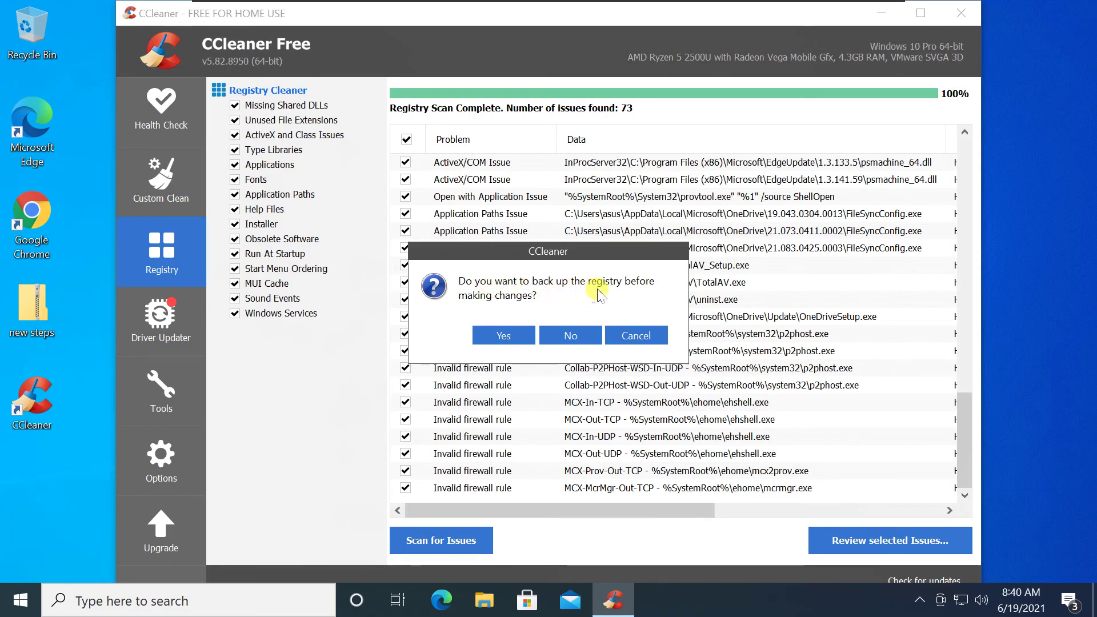
pyautogui.click(499, 336)
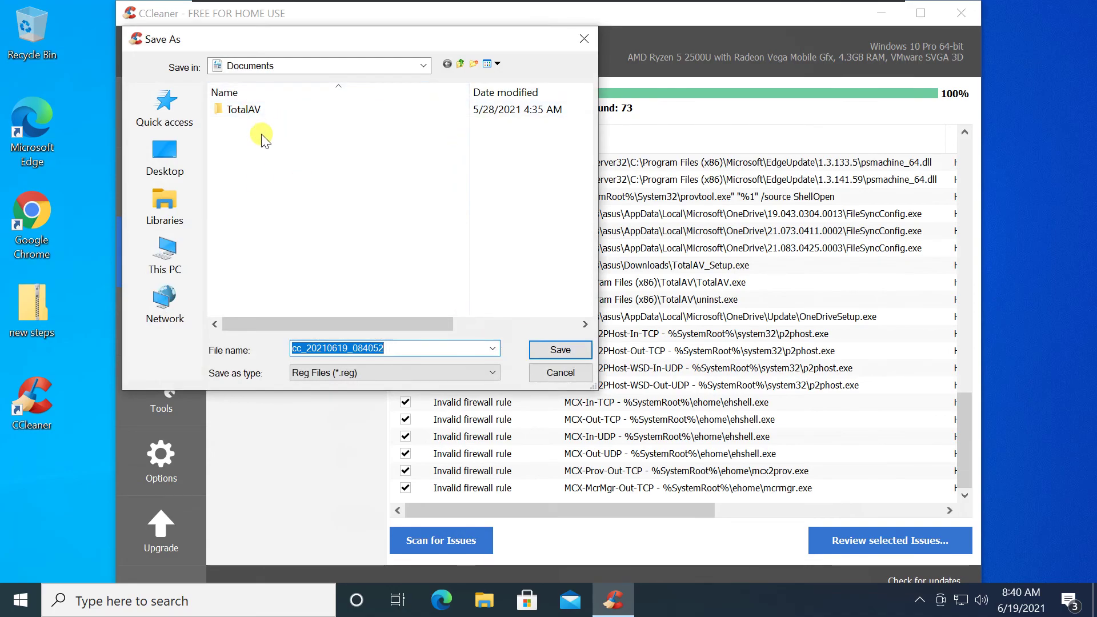
pyautogui.click(559, 349)
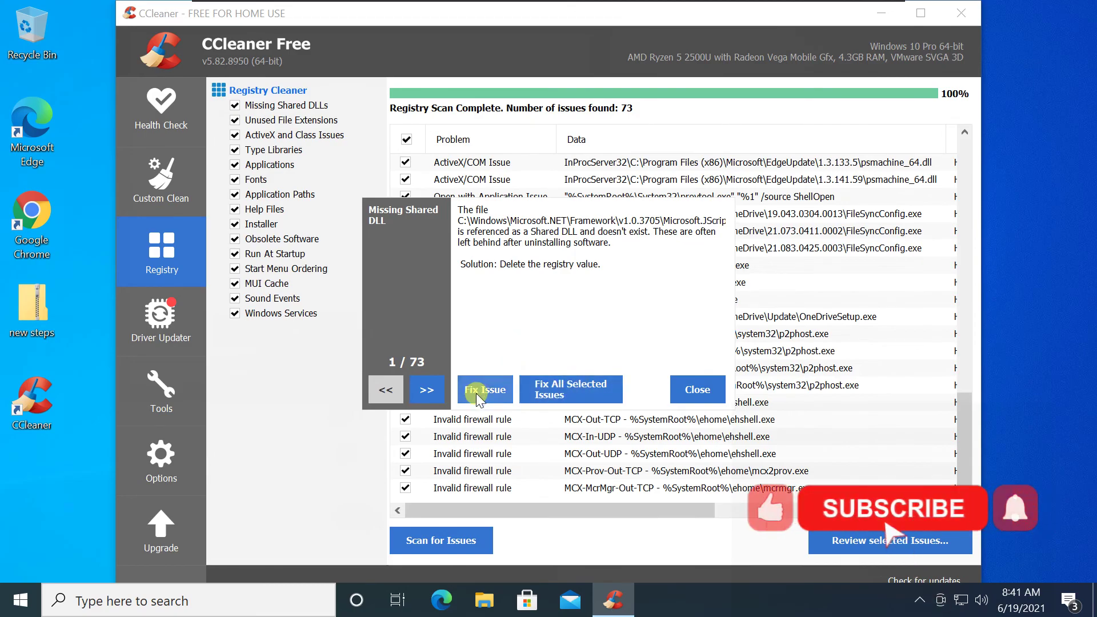
pyautogui.click(558, 389)
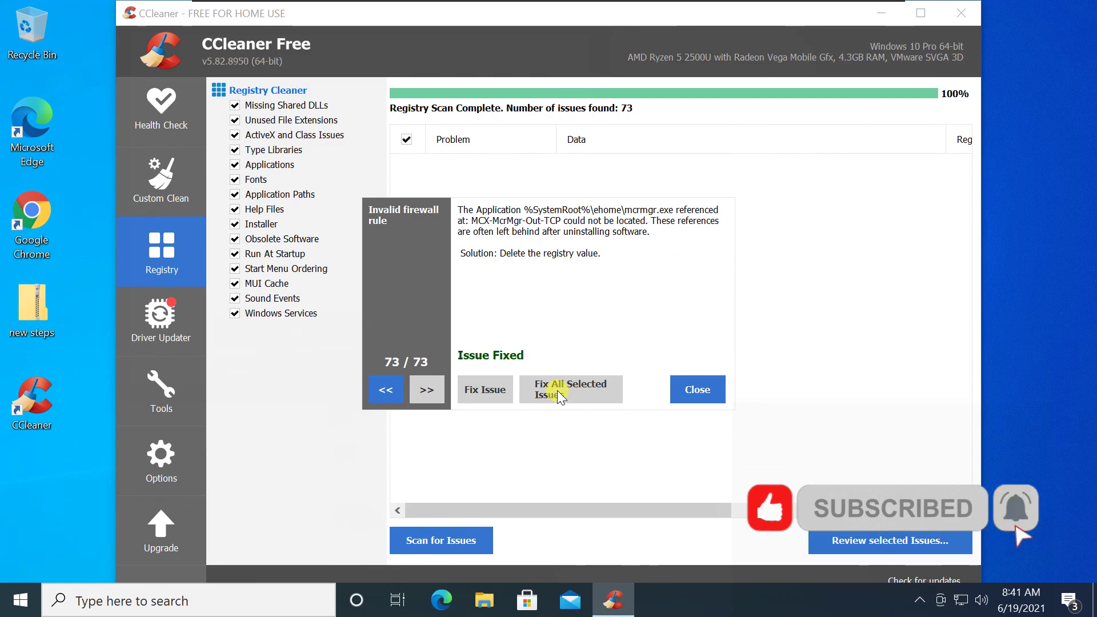
pyautogui.click(698, 390)
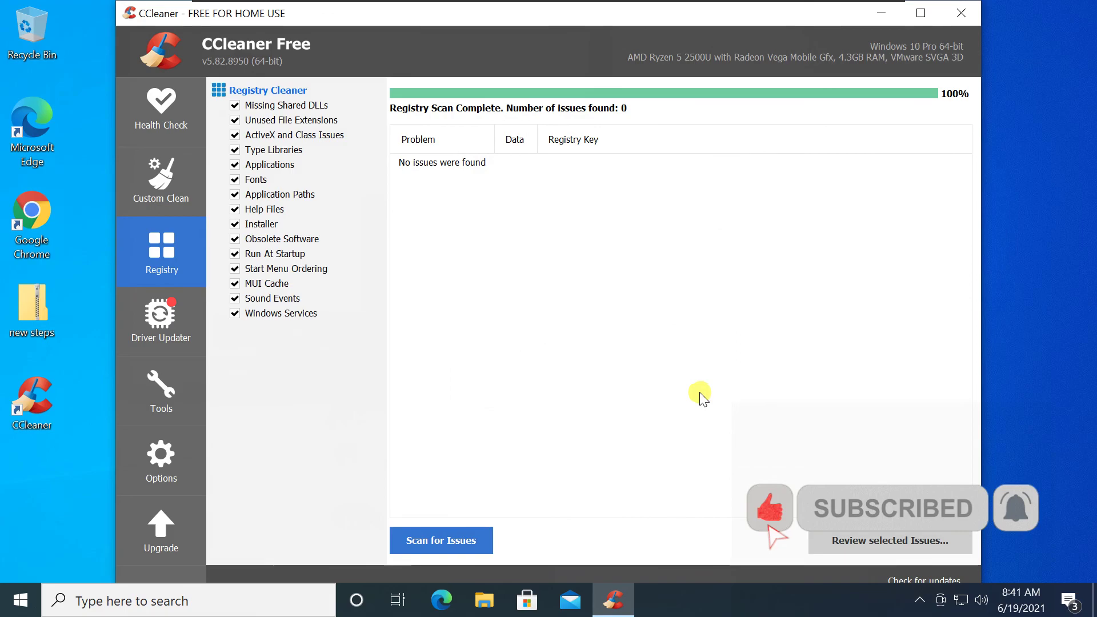